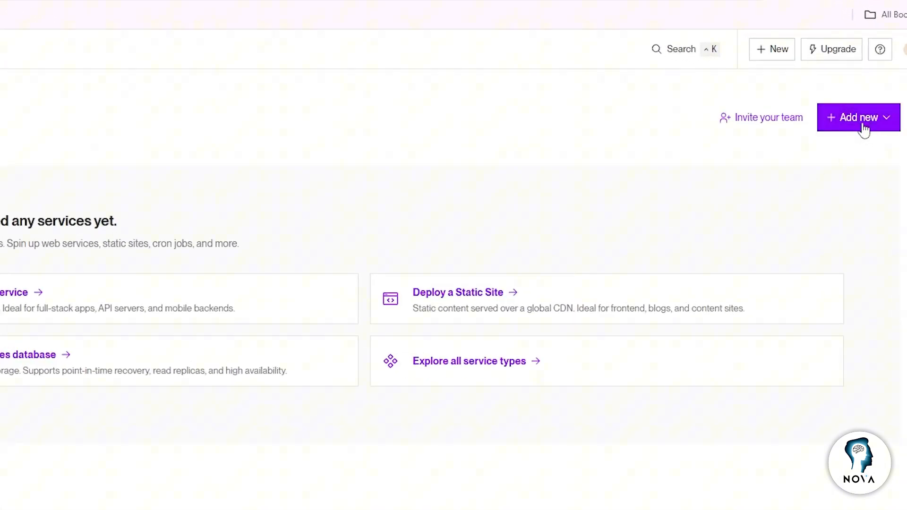
Step: Start a new Web Service from Add new and review the connected git credentials
left_click(891, 122)
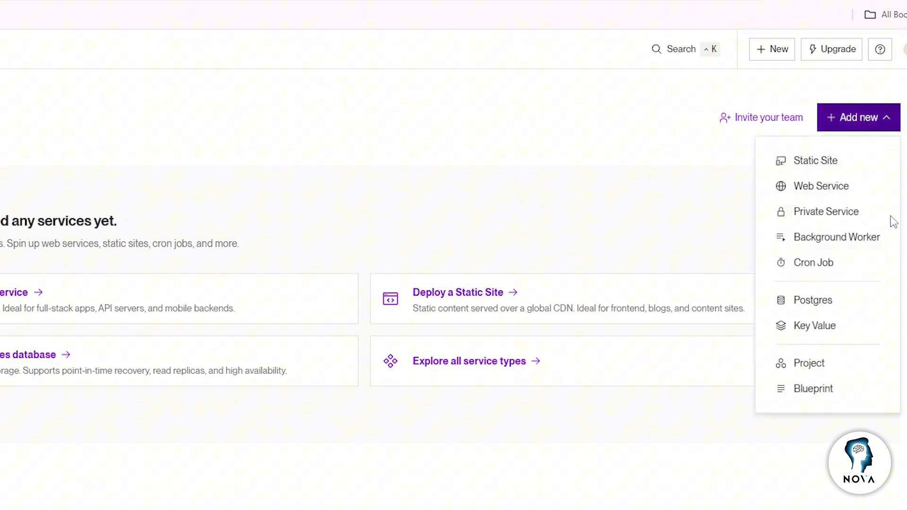
left_click(821, 185)
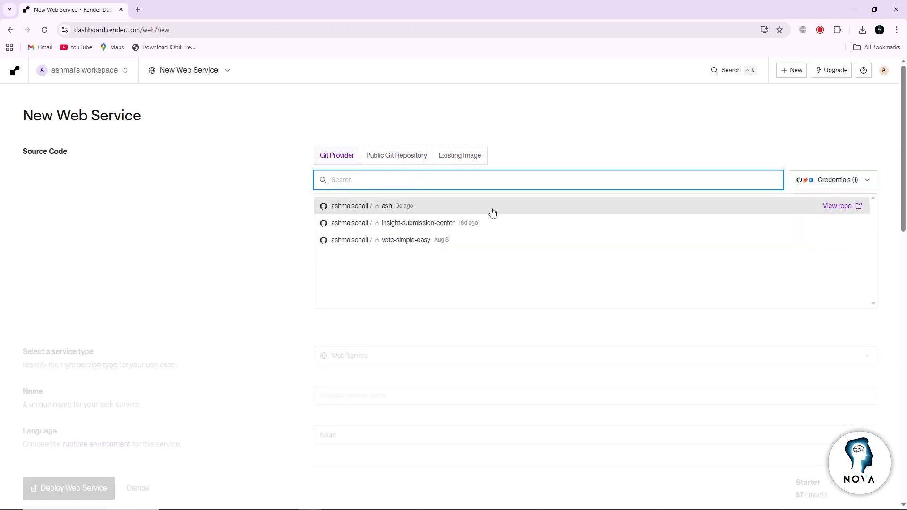
left_click(879, 181)
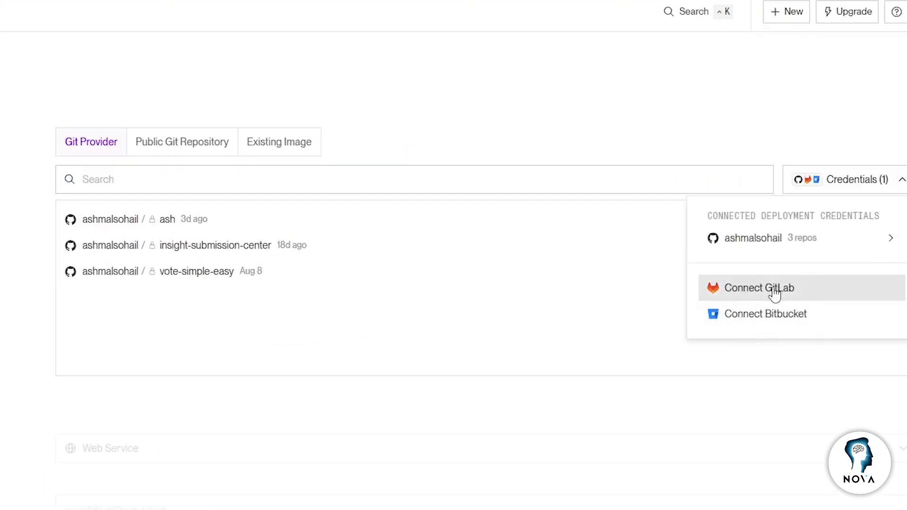
left_click(467, 316)
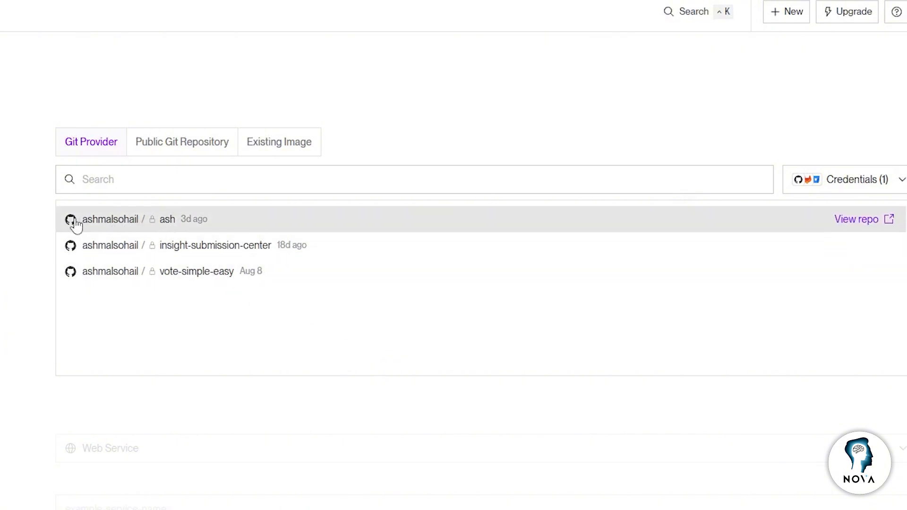
Step: Select the ashmalsohail/ash repository as source, autofilling name ash, Node, main and Oregon
left_click(75, 224)
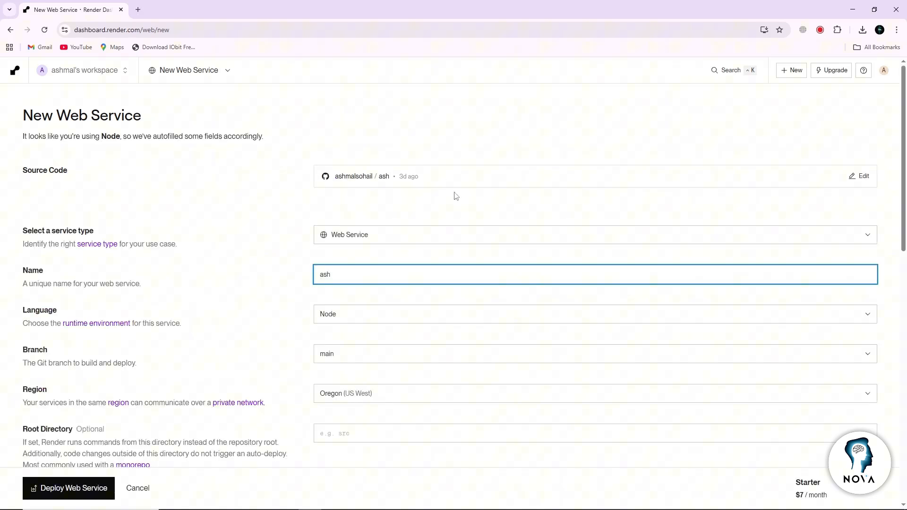
middle_click(289, 220)
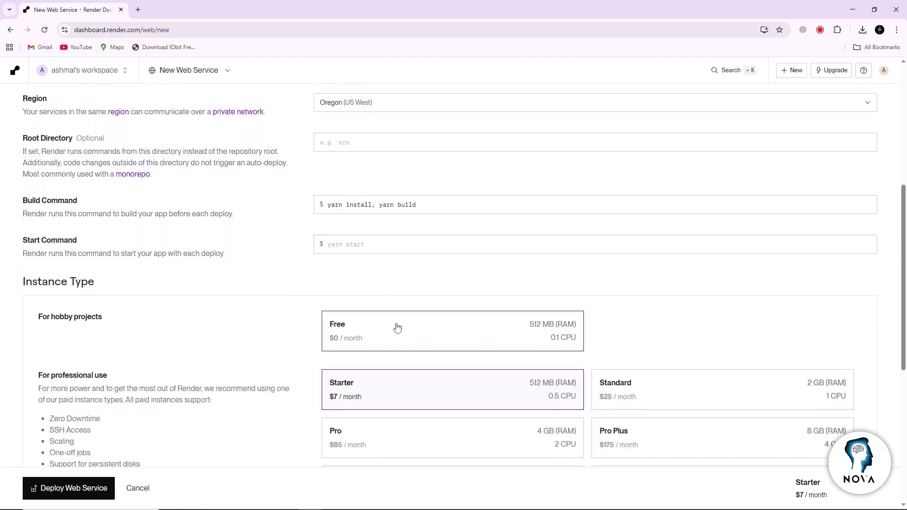
Step: Select the Free instance type and deploy the web service, prompting the Add Card dialog
left_click(407, 334)
scroll(302, 268, "down", 5)
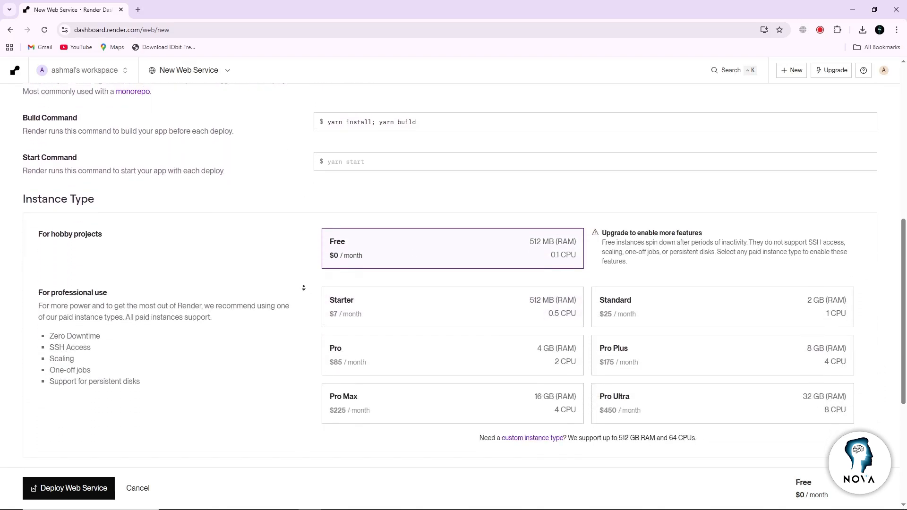
left_click(69, 489)
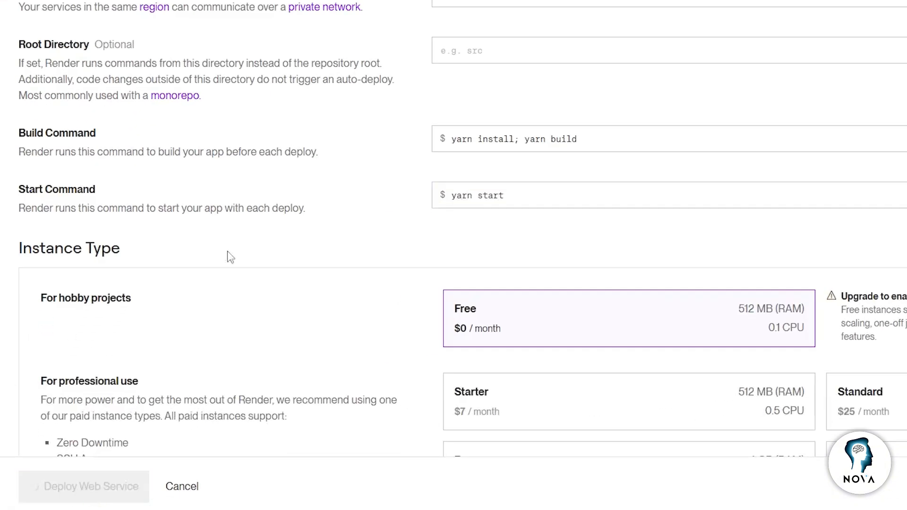
scroll(293, 326, "down", 8)
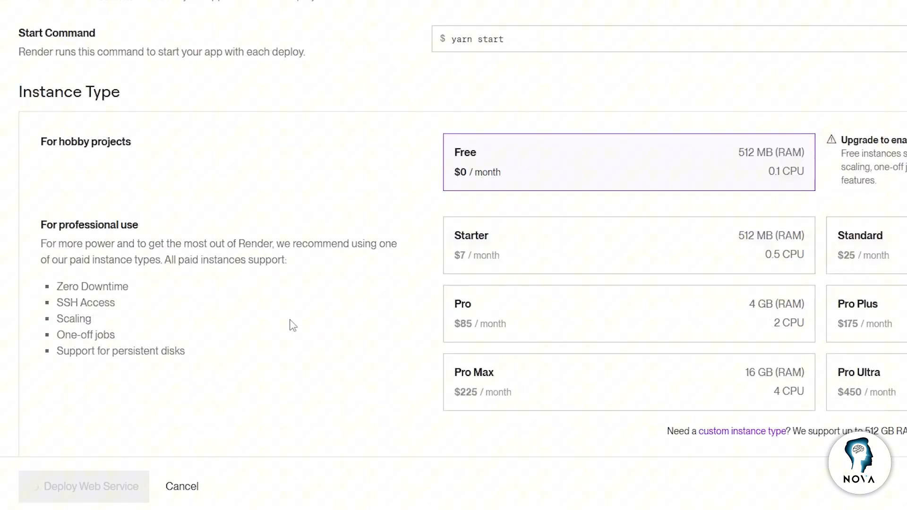